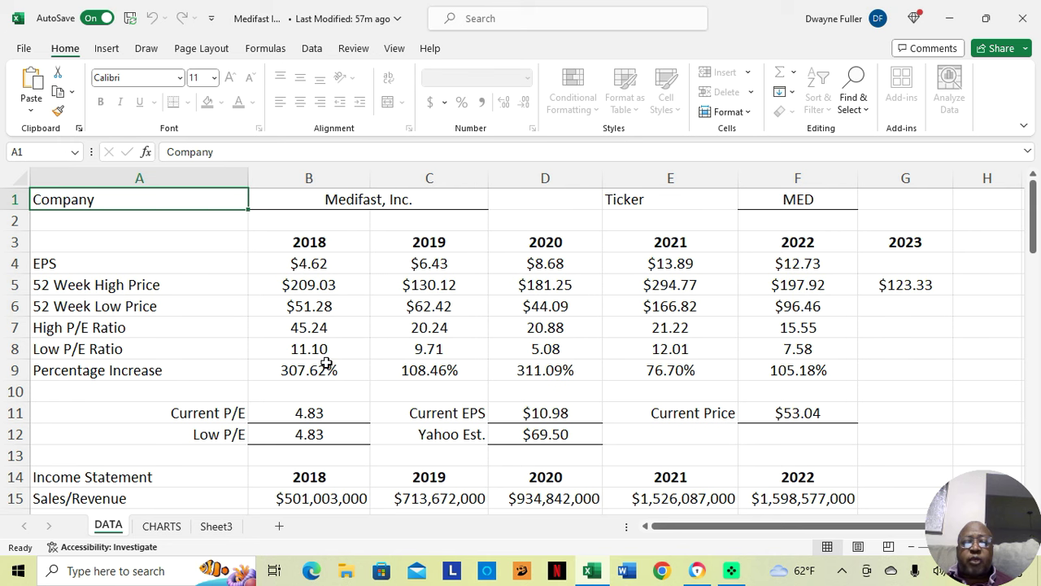
# Step: Open Calculator and add 8 to the current P/E of 4.83
pyautogui.press('XF86Calculator')
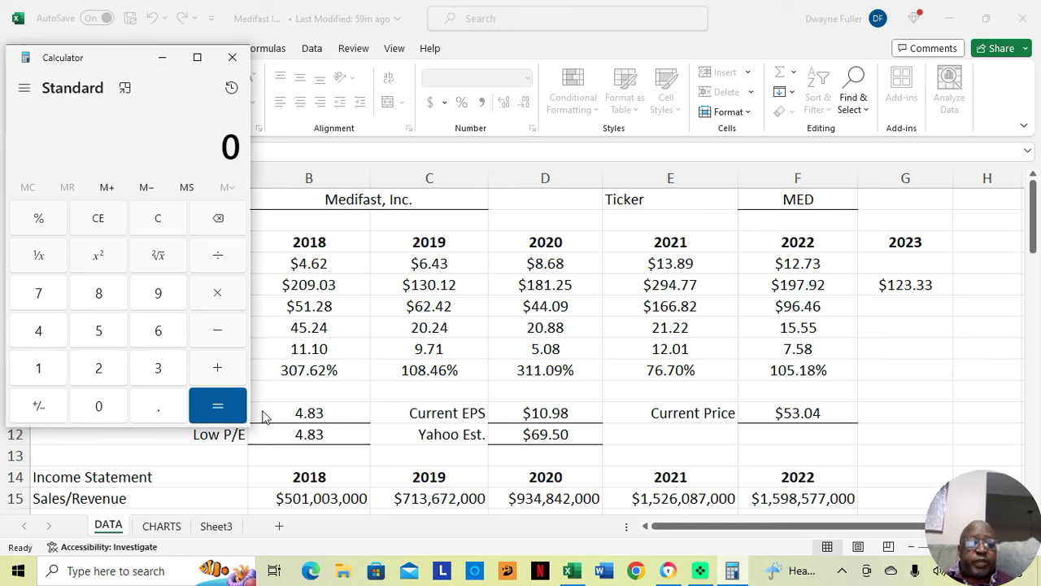
pyautogui.click(42, 334)
pyautogui.click(151, 411)
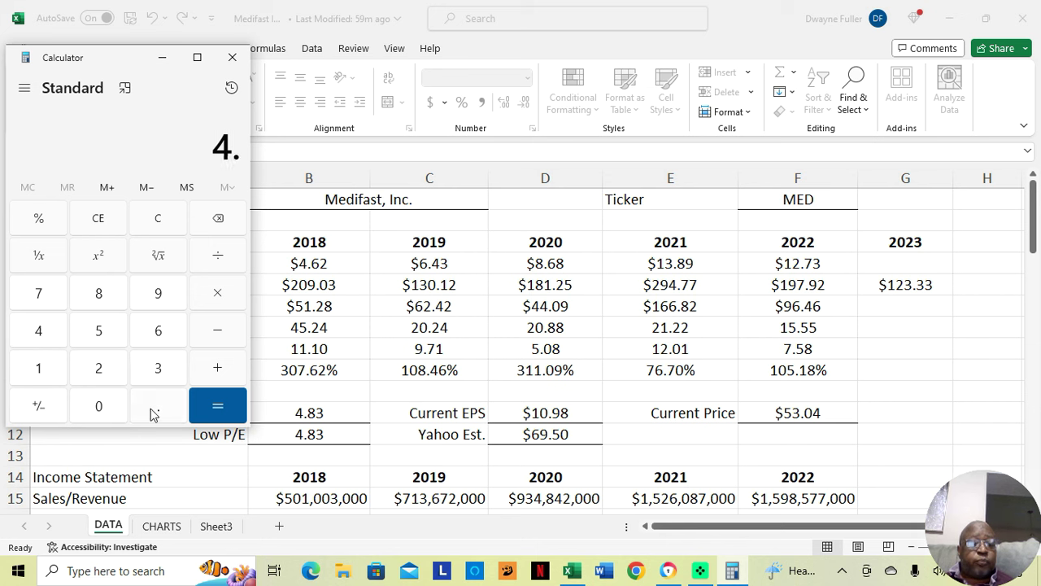
pyautogui.click(100, 291)
pyautogui.click(159, 366)
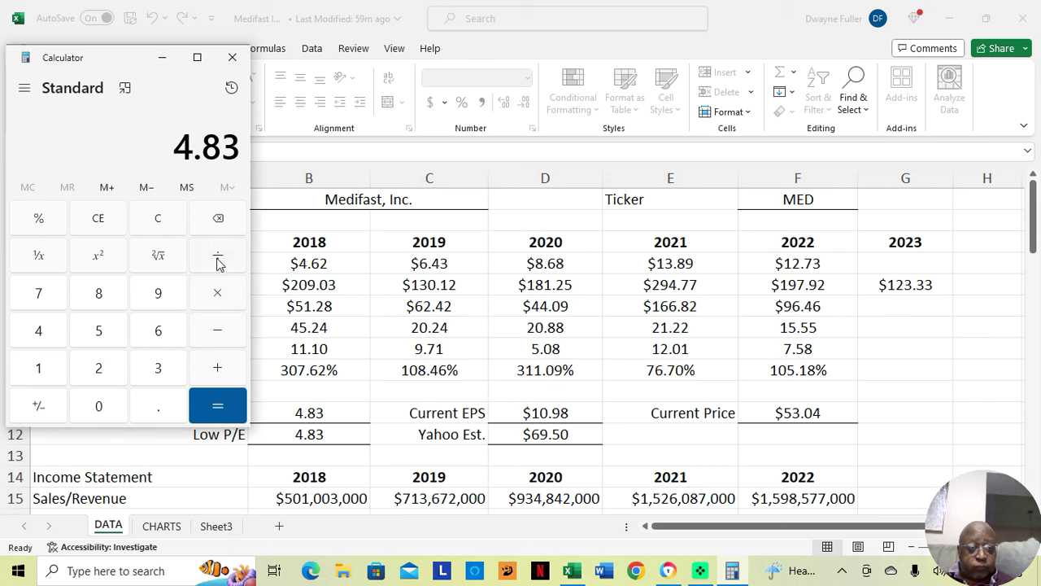
pyautogui.click(218, 372)
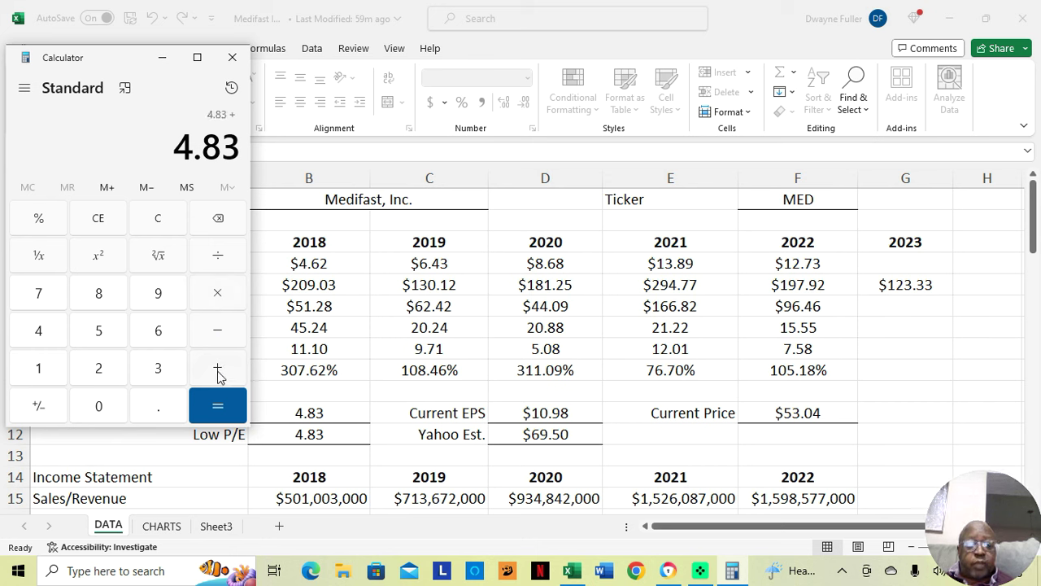
pyautogui.click(99, 294)
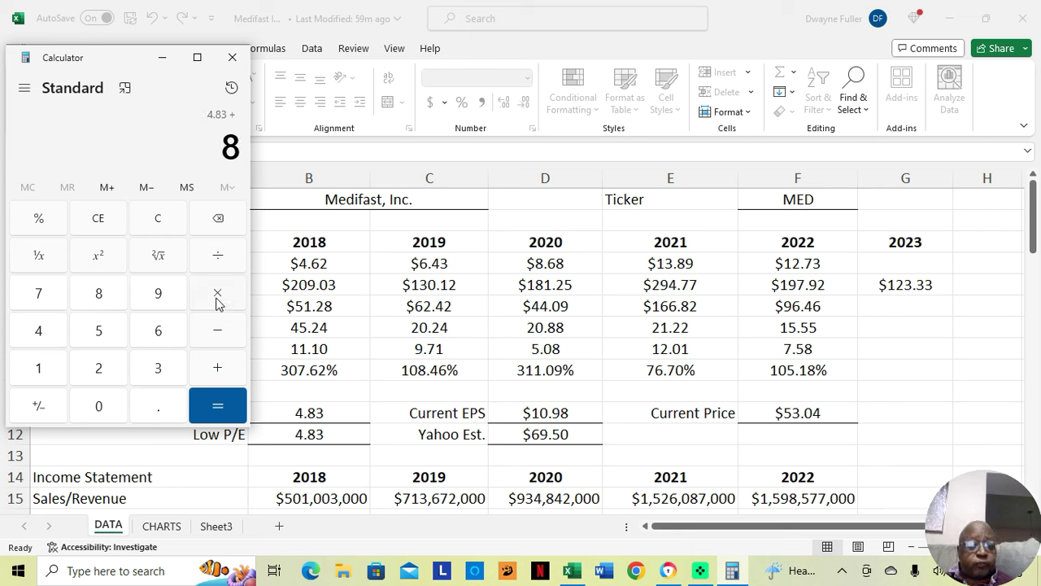
pyautogui.click(210, 405)
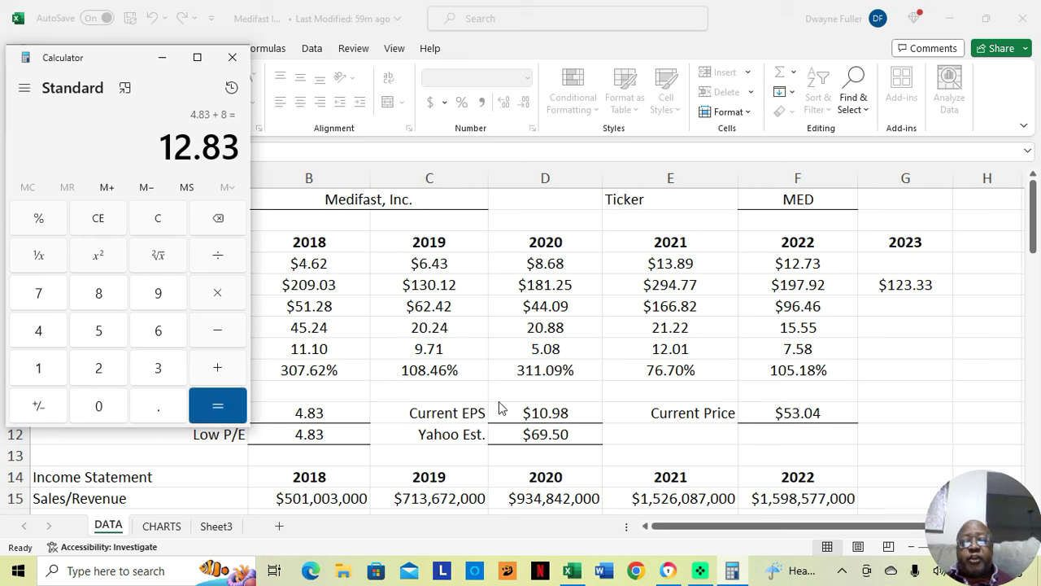
# Step: Multiply the sum by the current EPS of 10.98 to get a target share price, and close Calculator
pyautogui.click(217, 298)
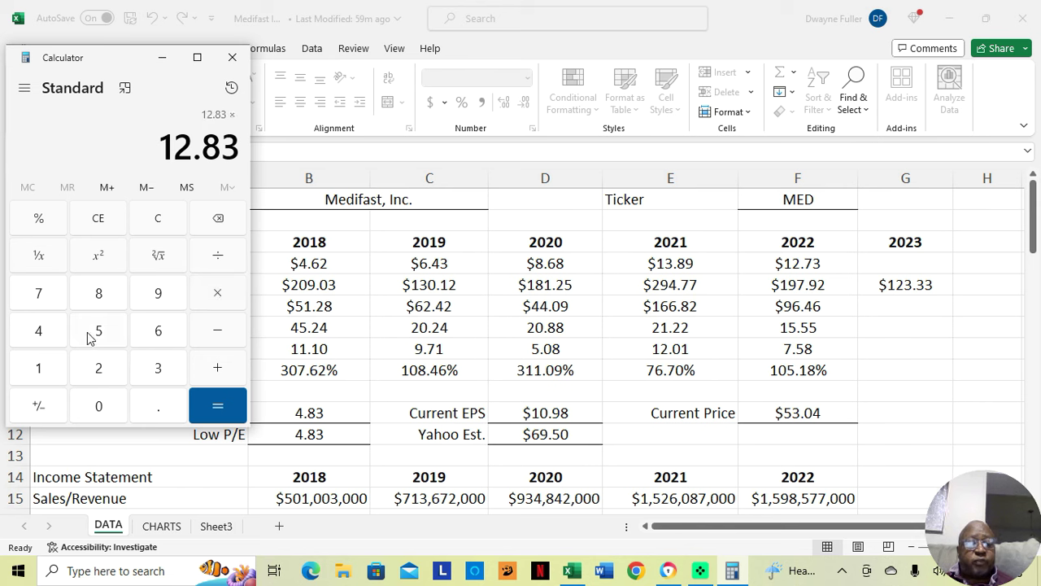
pyautogui.click(40, 371)
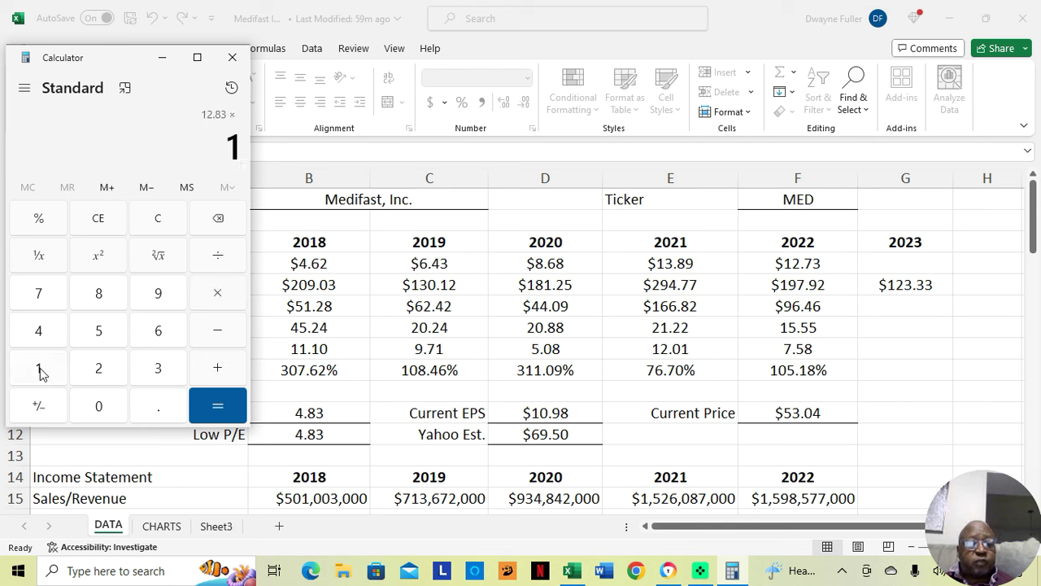
pyautogui.click(103, 404)
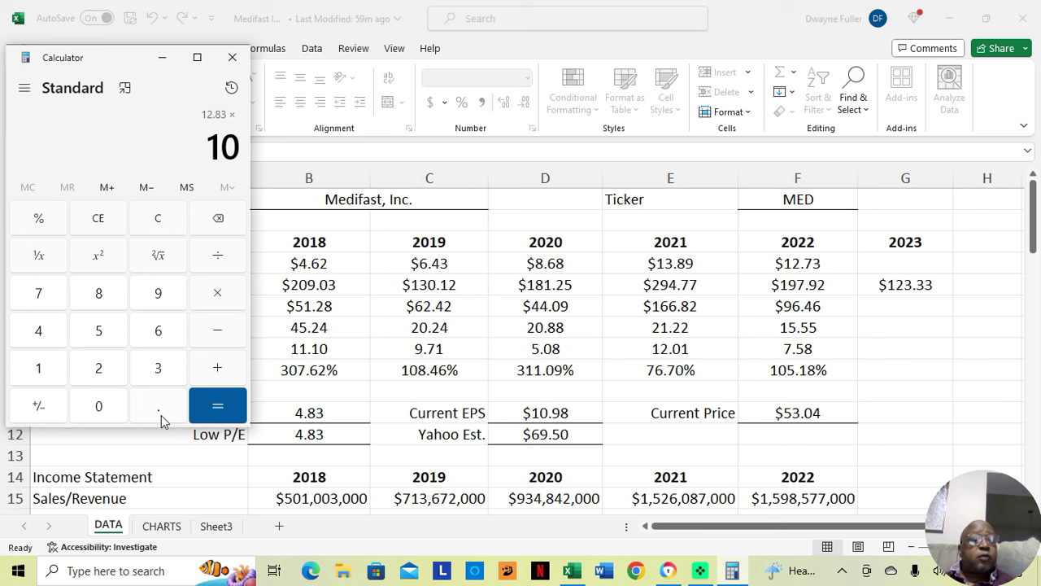
pyautogui.click(161, 416)
pyautogui.click(158, 293)
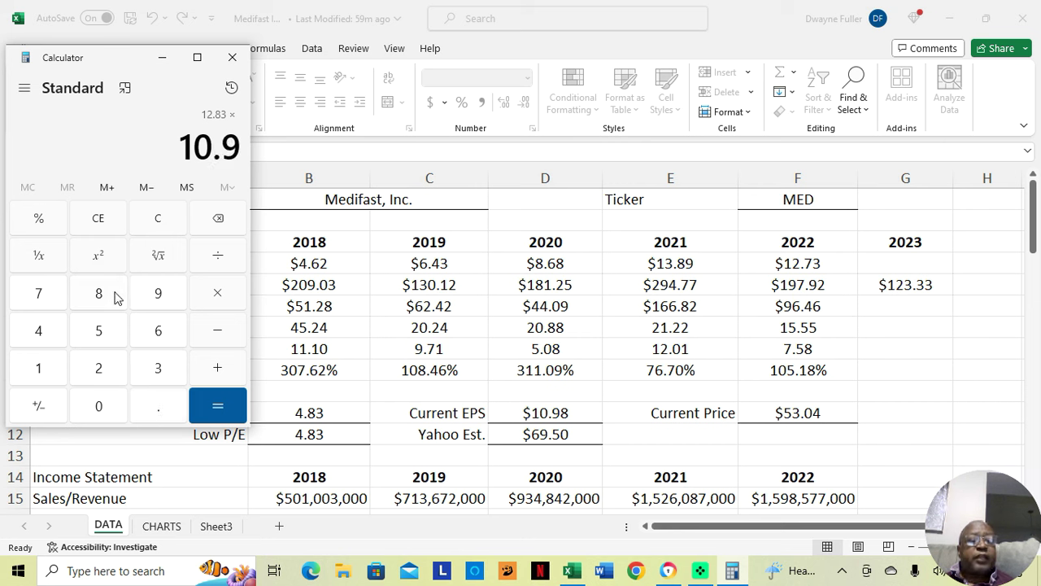
pyautogui.click(99, 293)
pyautogui.click(216, 409)
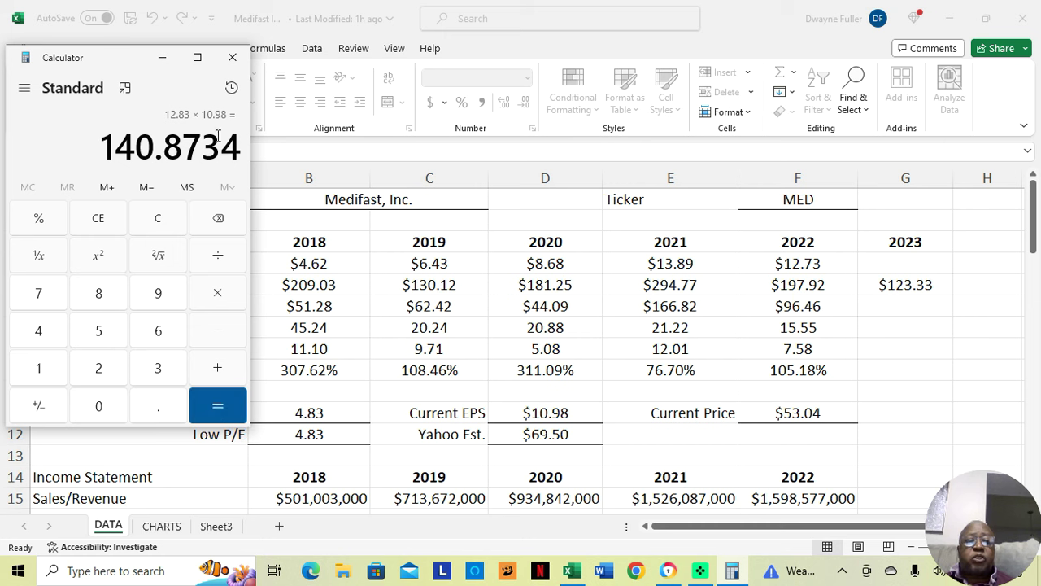
pyautogui.click(231, 56)
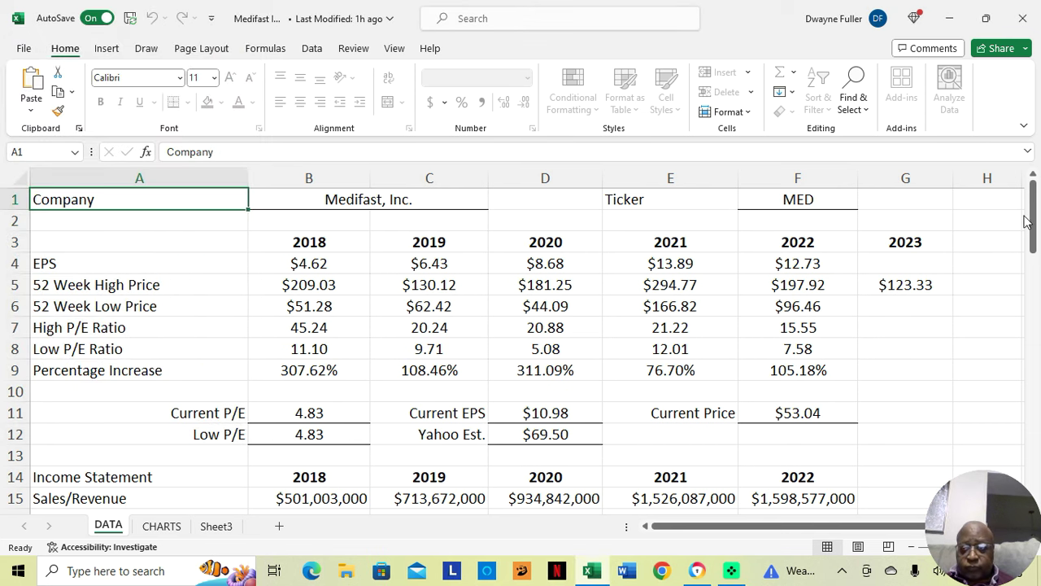
# Step: Examine the 2018–2022 income statement, shareholder equity ratios, balance sheet and financing activity on the DATA sheet
pyautogui.moveTo(1034, 210); pyautogui.dragTo(1035, 210)
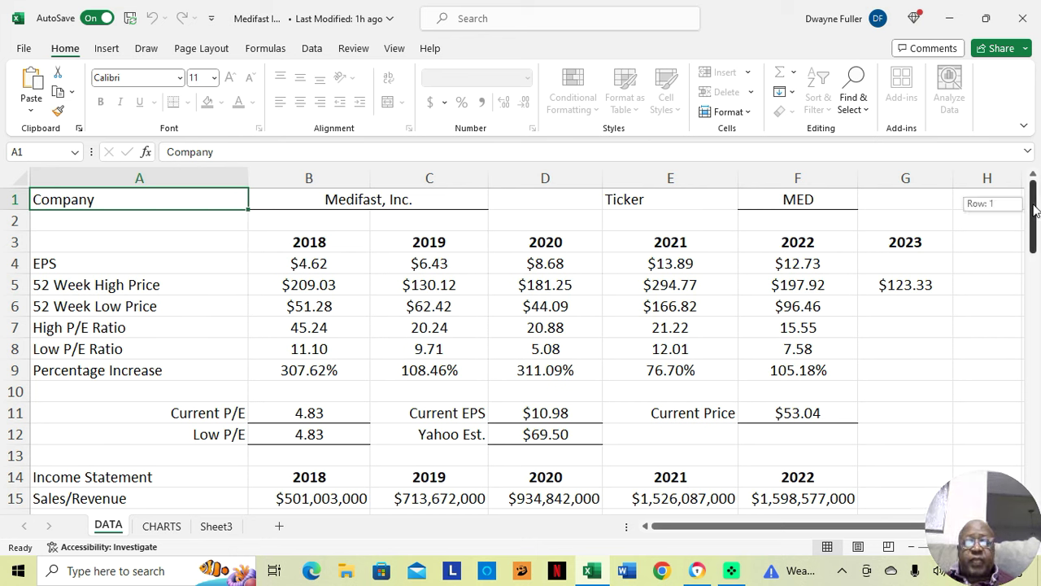
pyautogui.moveTo(1035, 209); pyautogui.dragTo(1038, 271)
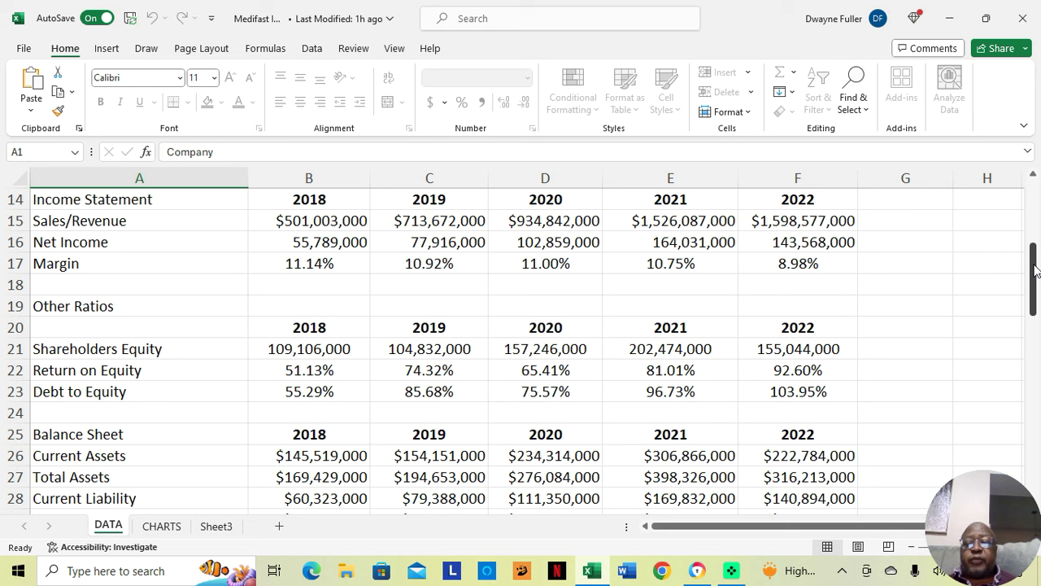
pyautogui.moveTo(1034, 271); pyautogui.dragTo(1034, 271)
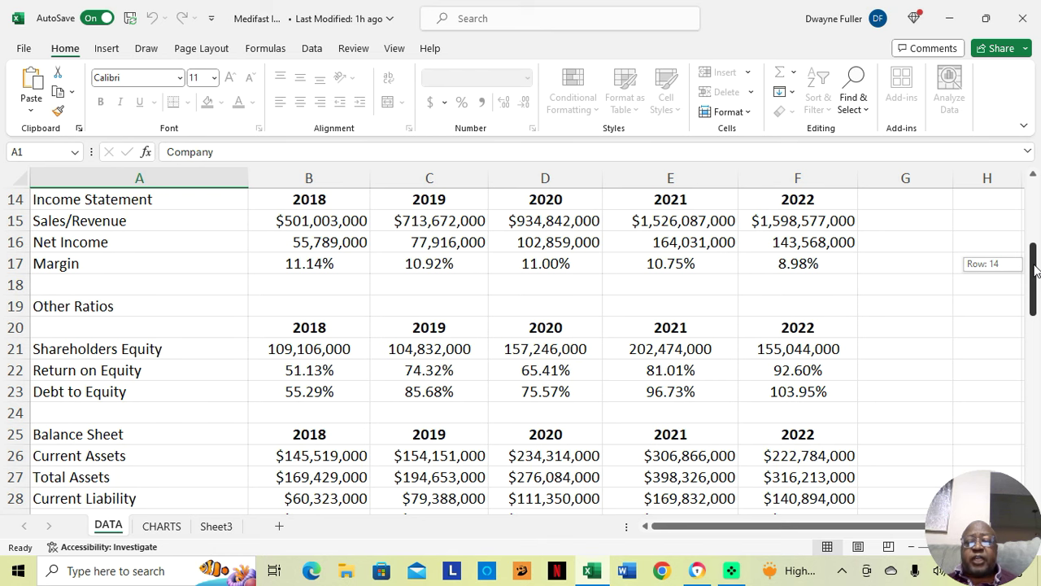
pyautogui.moveTo(1034, 271); pyautogui.dragTo(1038, 300)
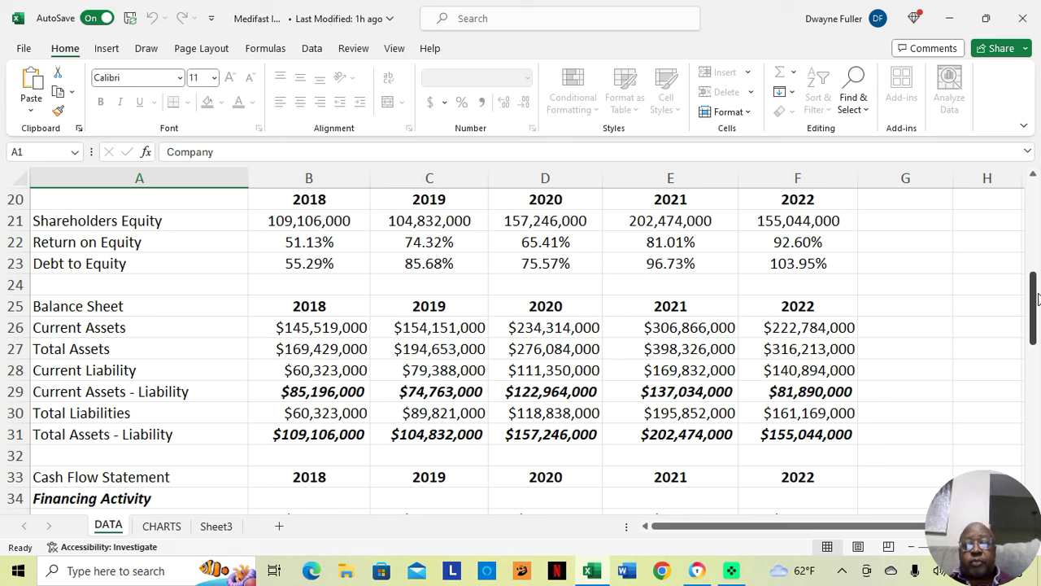
pyautogui.moveTo(1034, 294); pyautogui.dragTo(1034, 295)
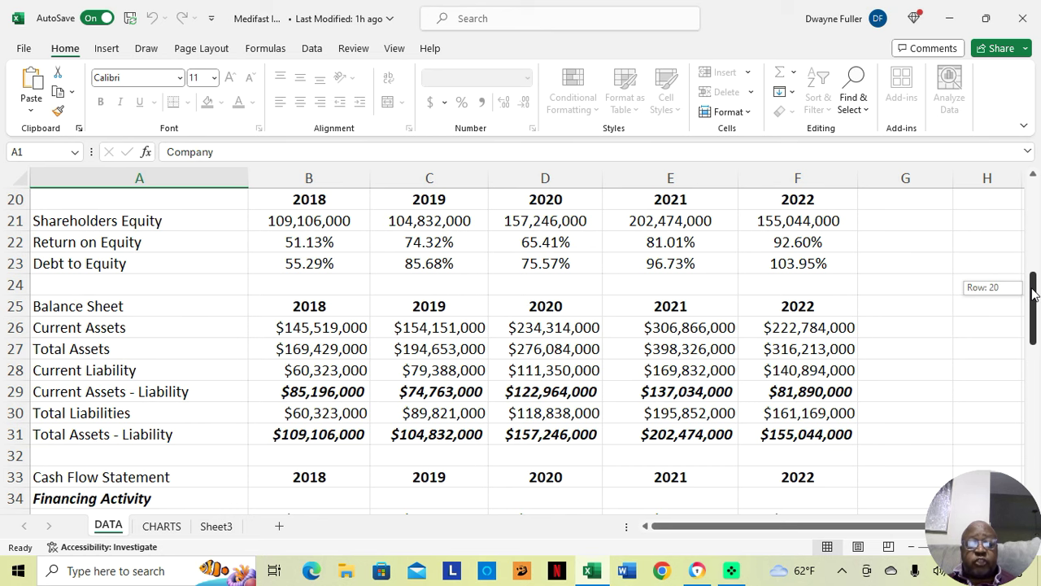
pyautogui.moveTo(1033, 295); pyautogui.dragTo(1035, 317)
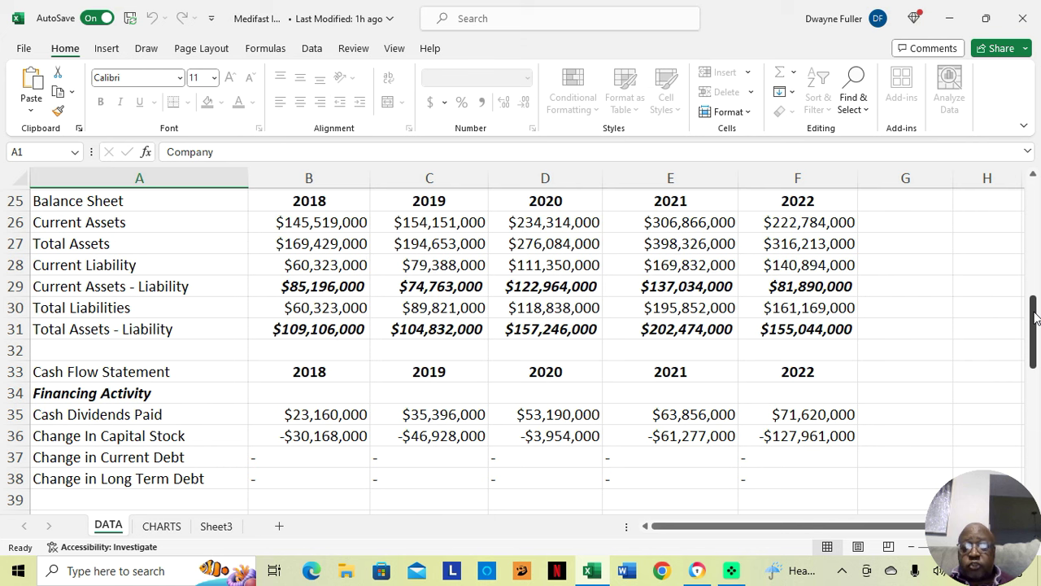
pyautogui.moveTo(1036, 317); pyautogui.dragTo(1036, 317)
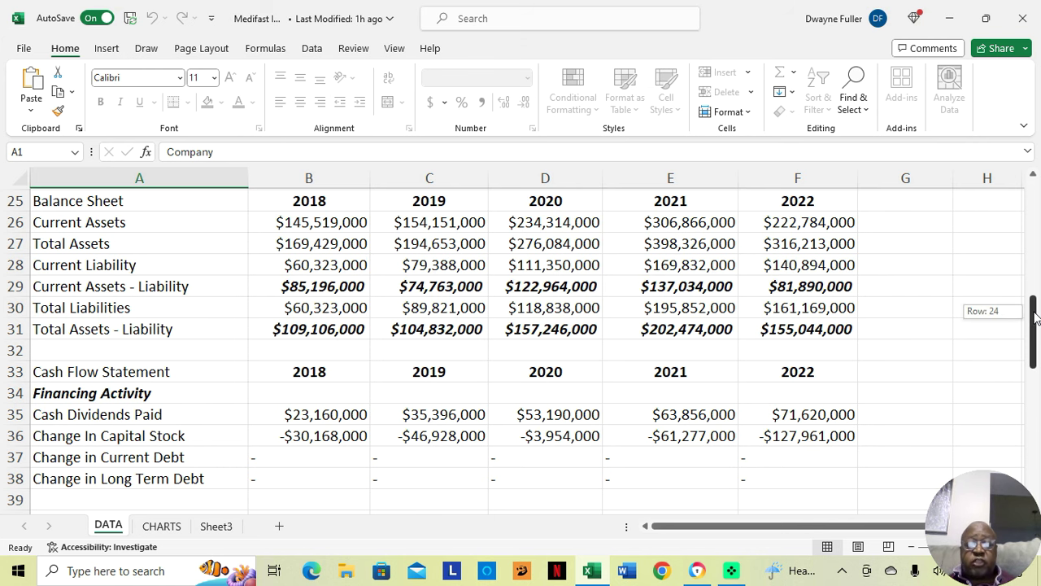
pyautogui.moveTo(1036, 317); pyautogui.dragTo(1038, 354)
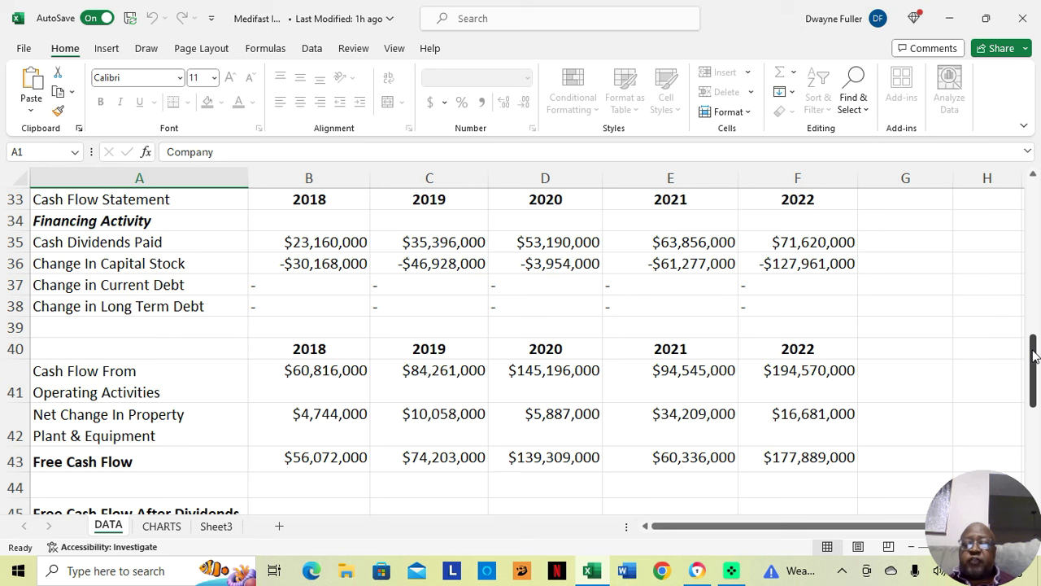
# Step: Examine free cash flow before and after dividends, its comparison with net income, the share statistics and the company notes
pyautogui.moveTo(1033, 355); pyautogui.dragTo(1034, 355)
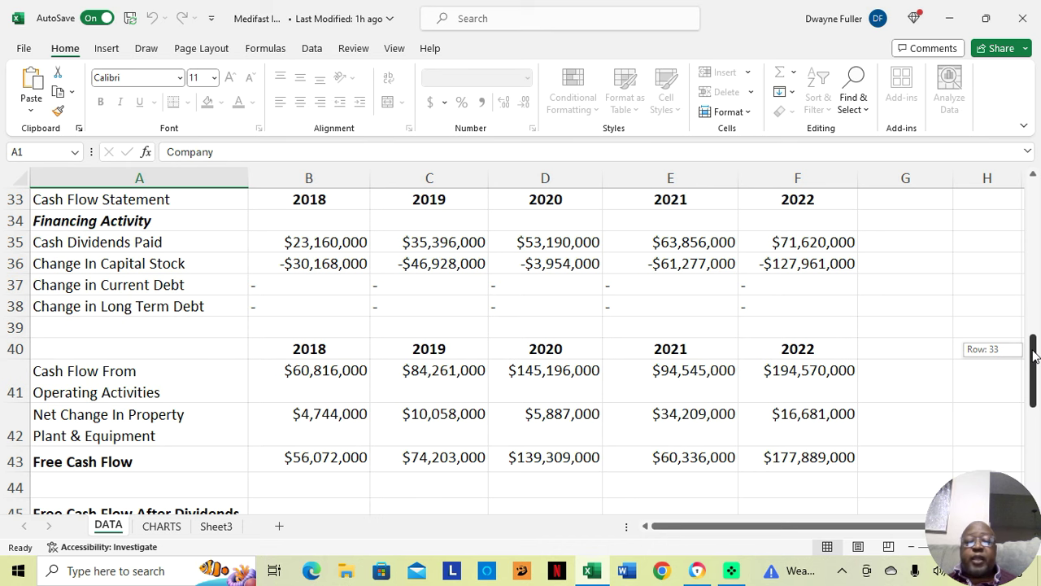
pyautogui.moveTo(1034, 356); pyautogui.dragTo(1037, 390)
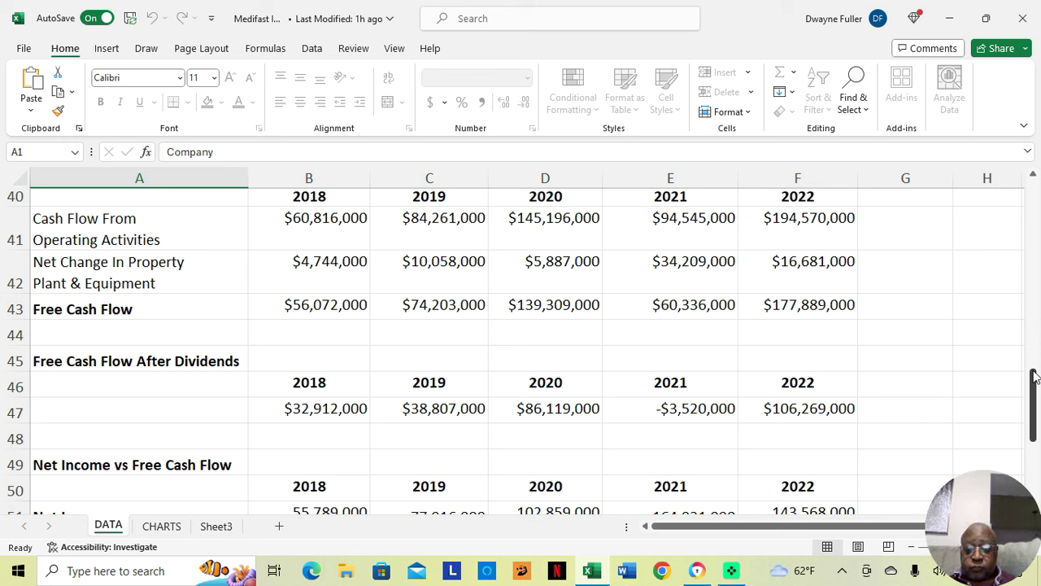
pyautogui.moveTo(1034, 375); pyautogui.dragTo(1034, 376)
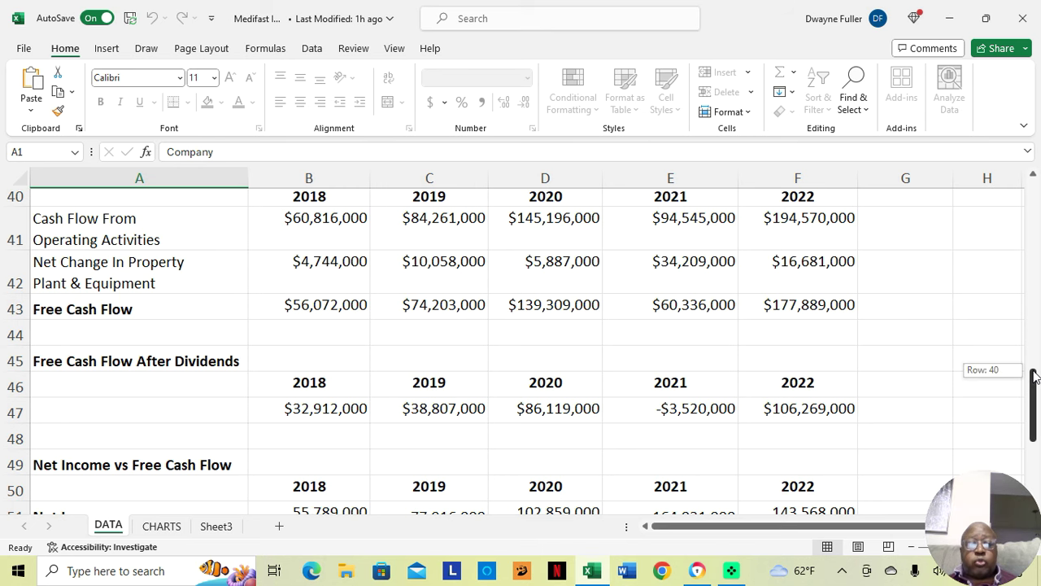
pyautogui.moveTo(1033, 376); pyautogui.dragTo(1036, 413)
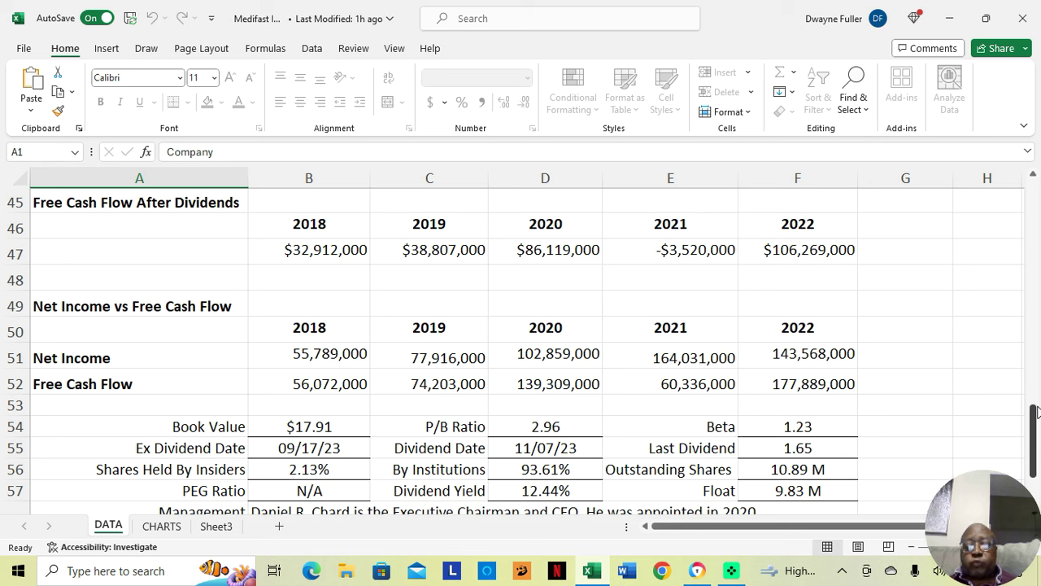
pyautogui.moveTo(1035, 416); pyautogui.dragTo(1037, 396)
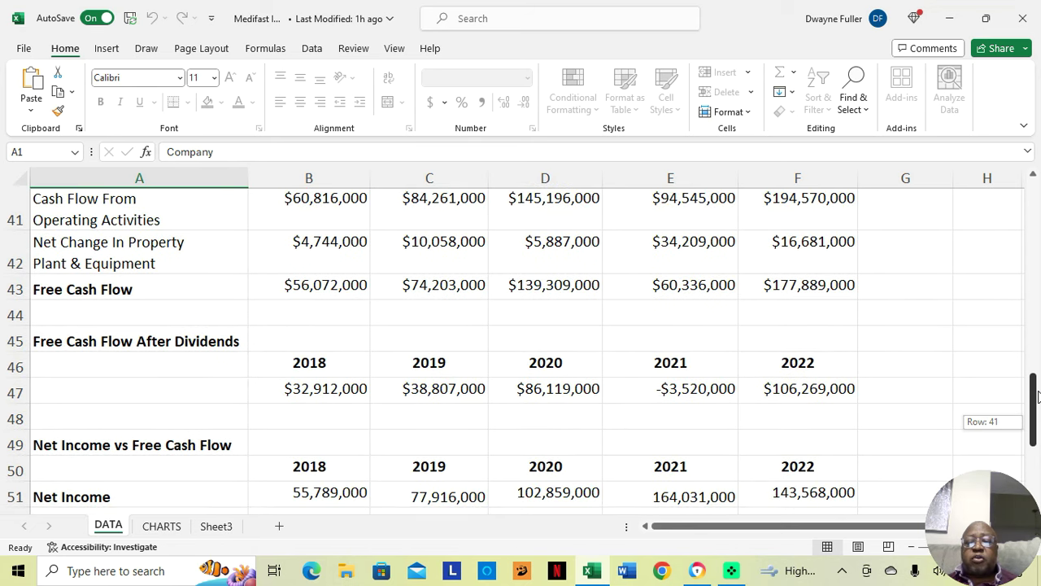
pyautogui.moveTo(1037, 396); pyautogui.dragTo(1039, 432)
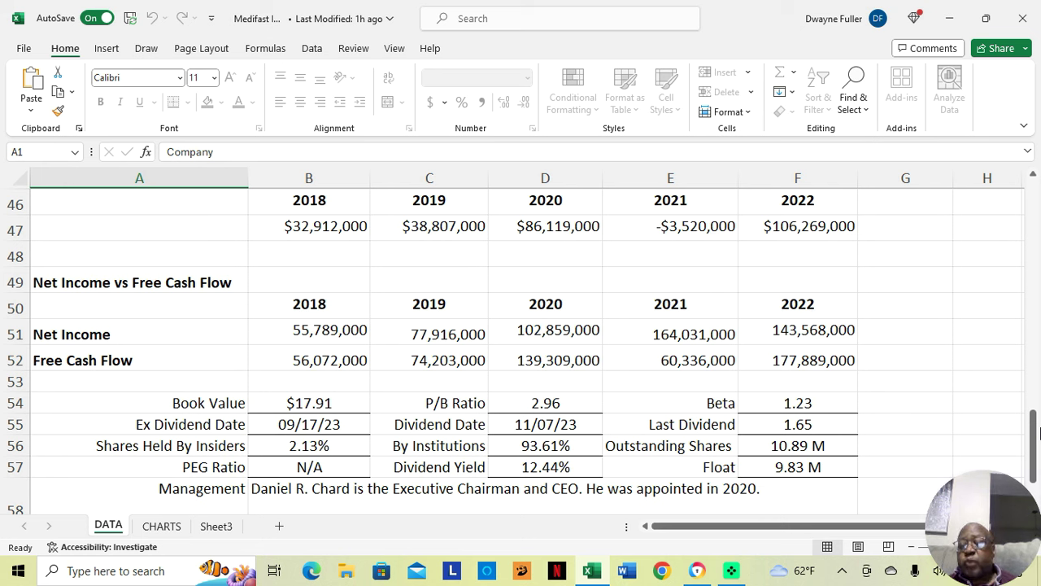
pyautogui.moveTo(1035, 429); pyautogui.dragTo(1035, 428)
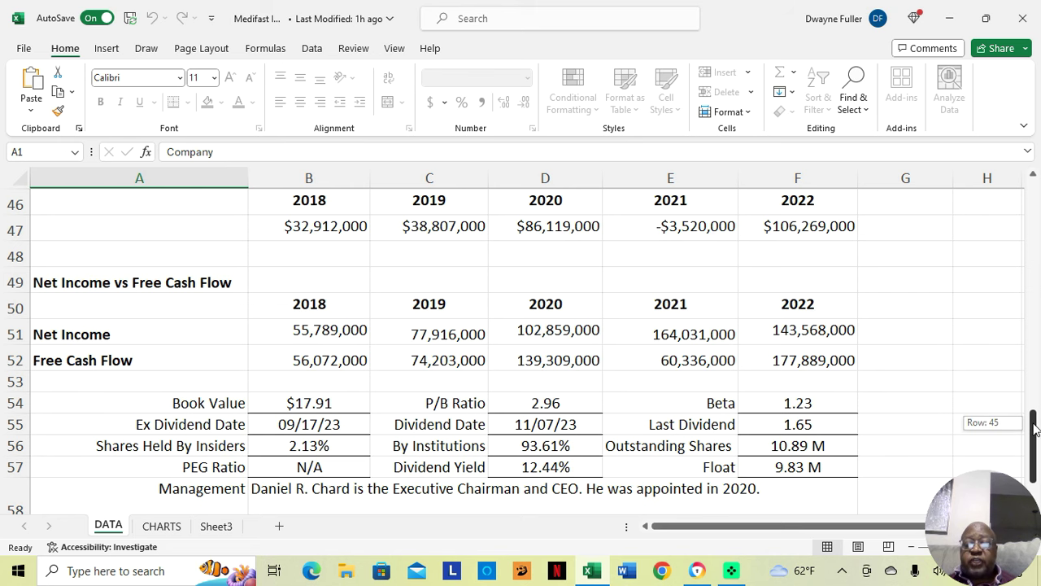
pyautogui.moveTo(1035, 429); pyautogui.dragTo(1038, 454)
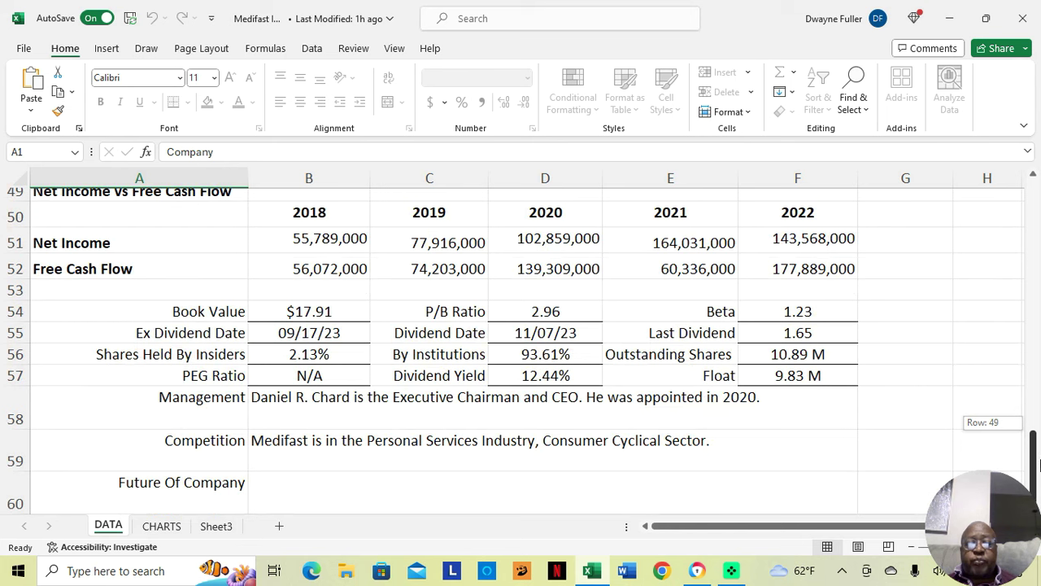
pyautogui.moveTo(1037, 474); pyautogui.dragTo(1037, 474)
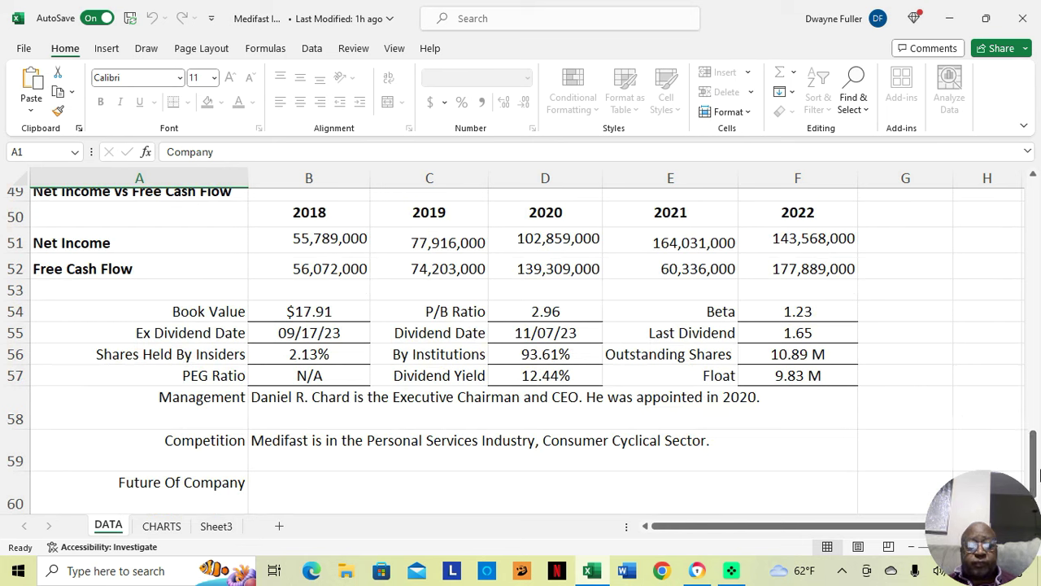